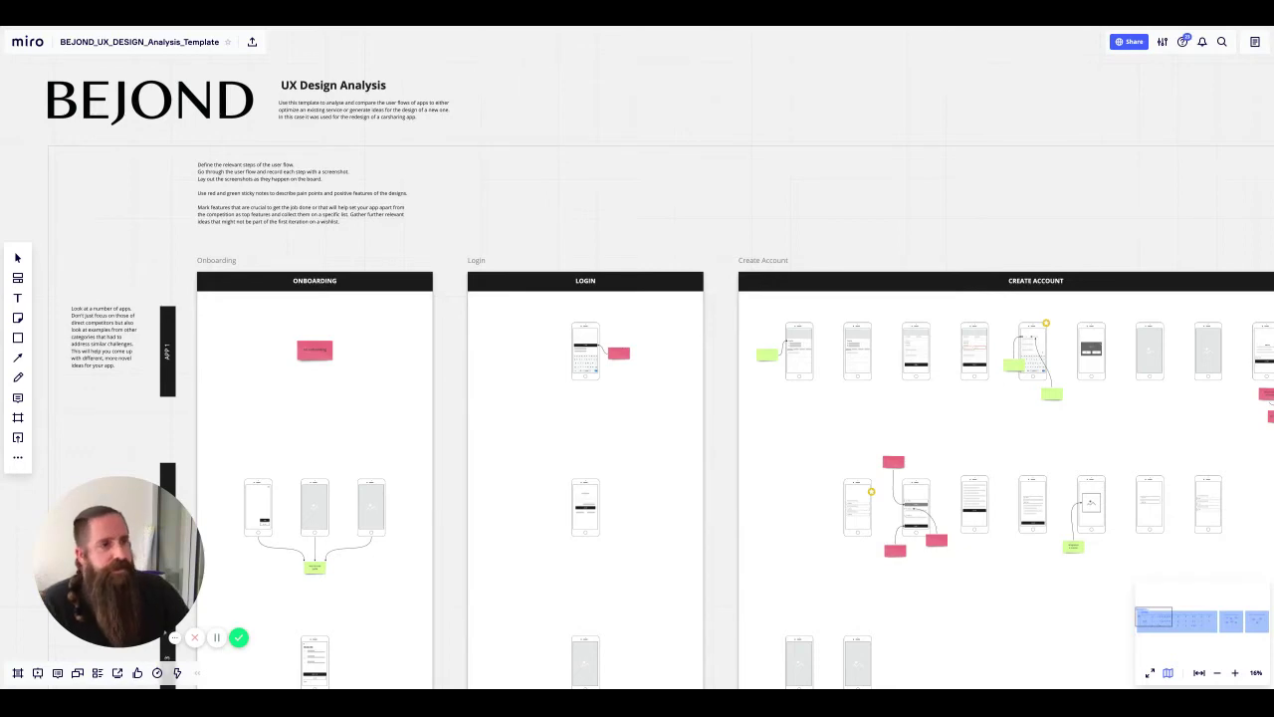
- Examine the user-flow frames of the compared apps from Onboarding through Login, Create Account, Menu and Find Car to Book Car
{"action": "scroll", "coordinate": [657, 378], "scroll_direction": "down", "scroll_amount": 5}
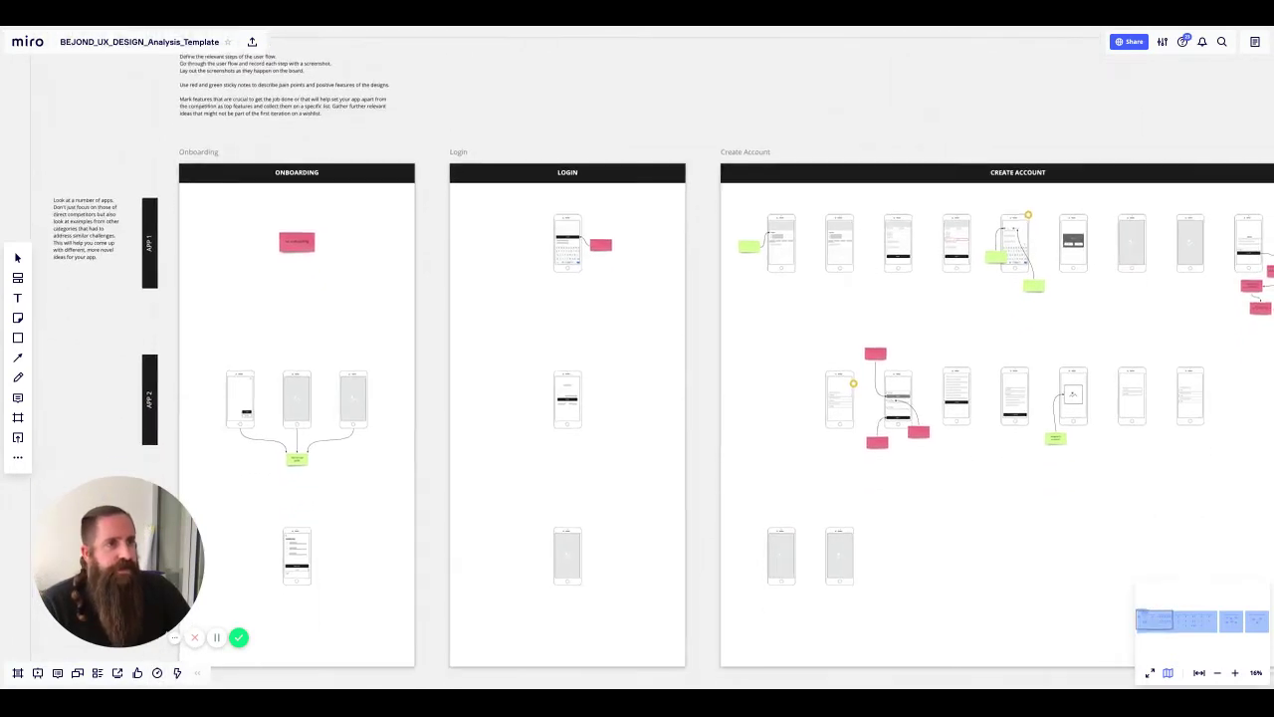
{"action": "scroll", "coordinate": [657, 379], "scroll_direction": "down", "scroll_amount": 2}
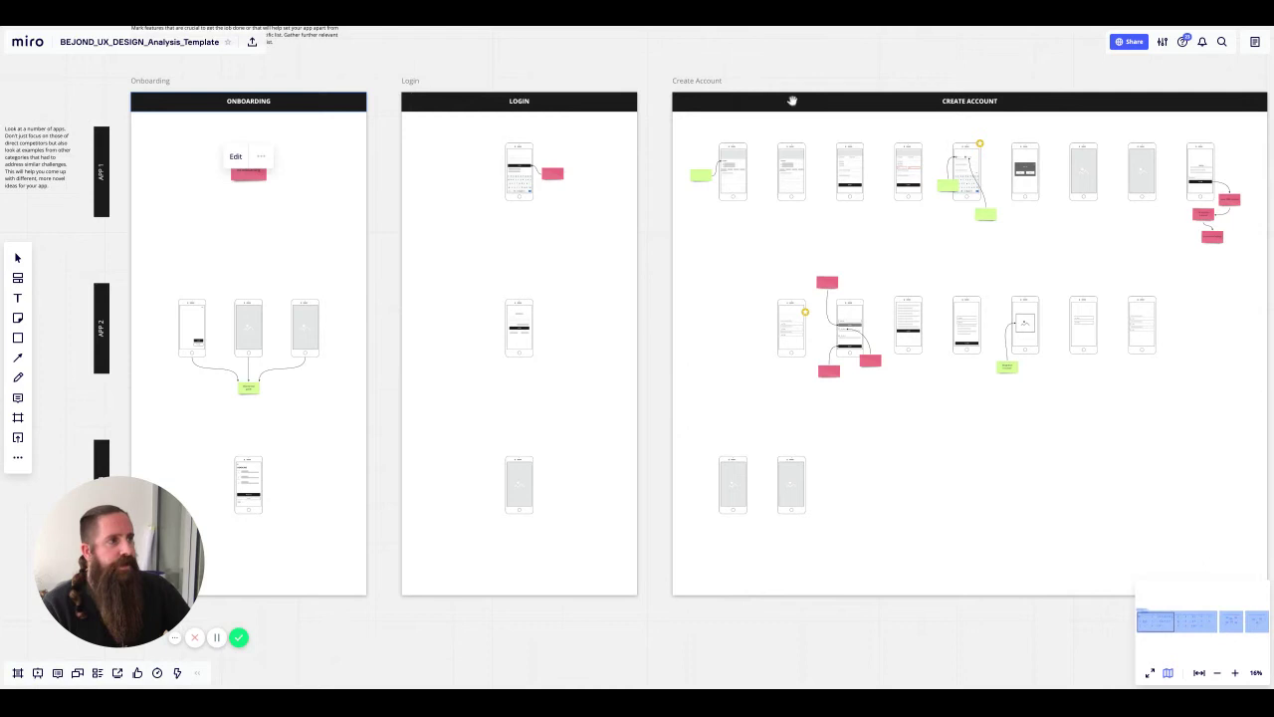
{"action": "scroll", "coordinate": [845, 143], "scroll_direction": "right", "scroll_amount": 3}
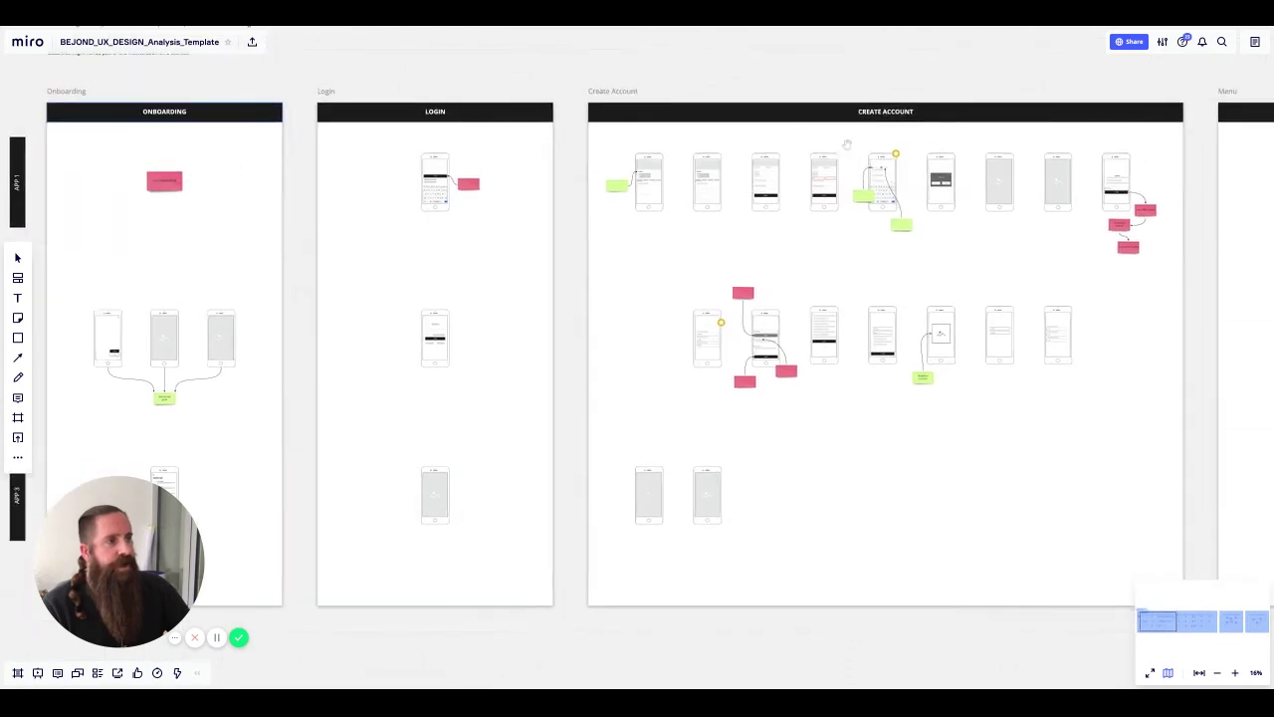
{"action": "scroll", "coordinate": [847, 145], "scroll_direction": "right", "scroll_amount": 15}
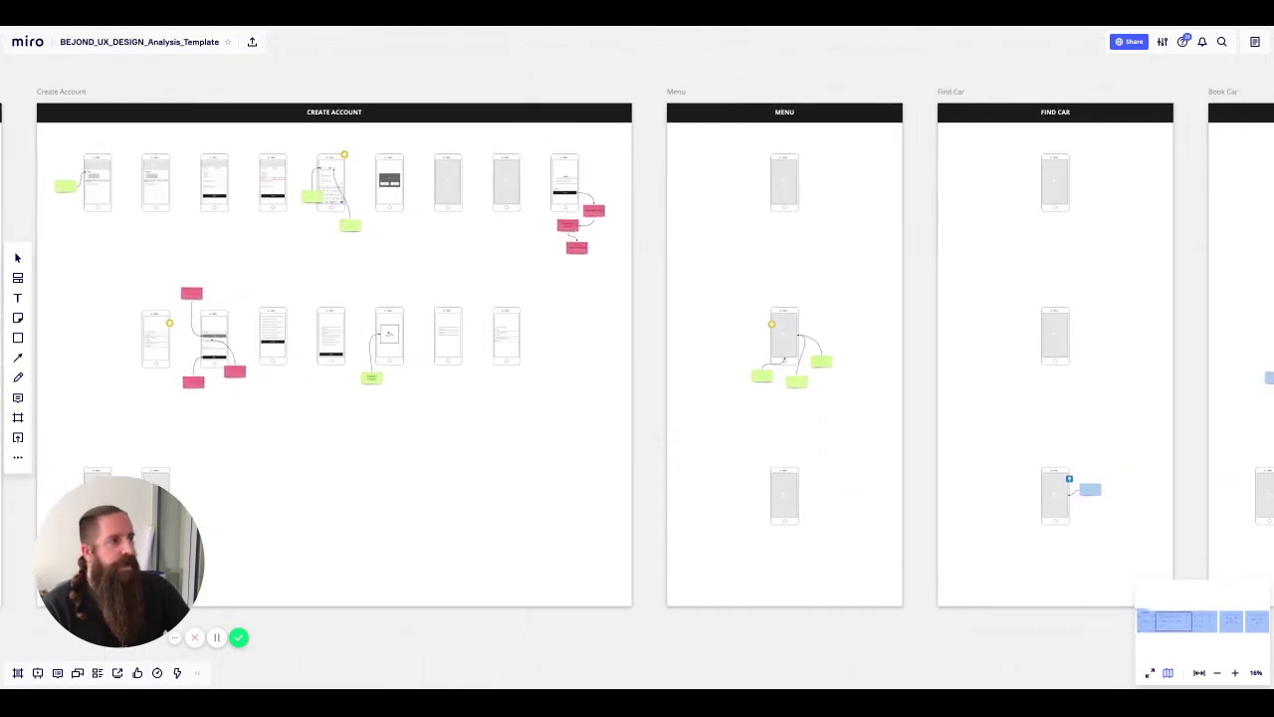
{"action": "scroll", "coordinate": [846, 144], "scroll_direction": "right", "scroll_amount": 7}
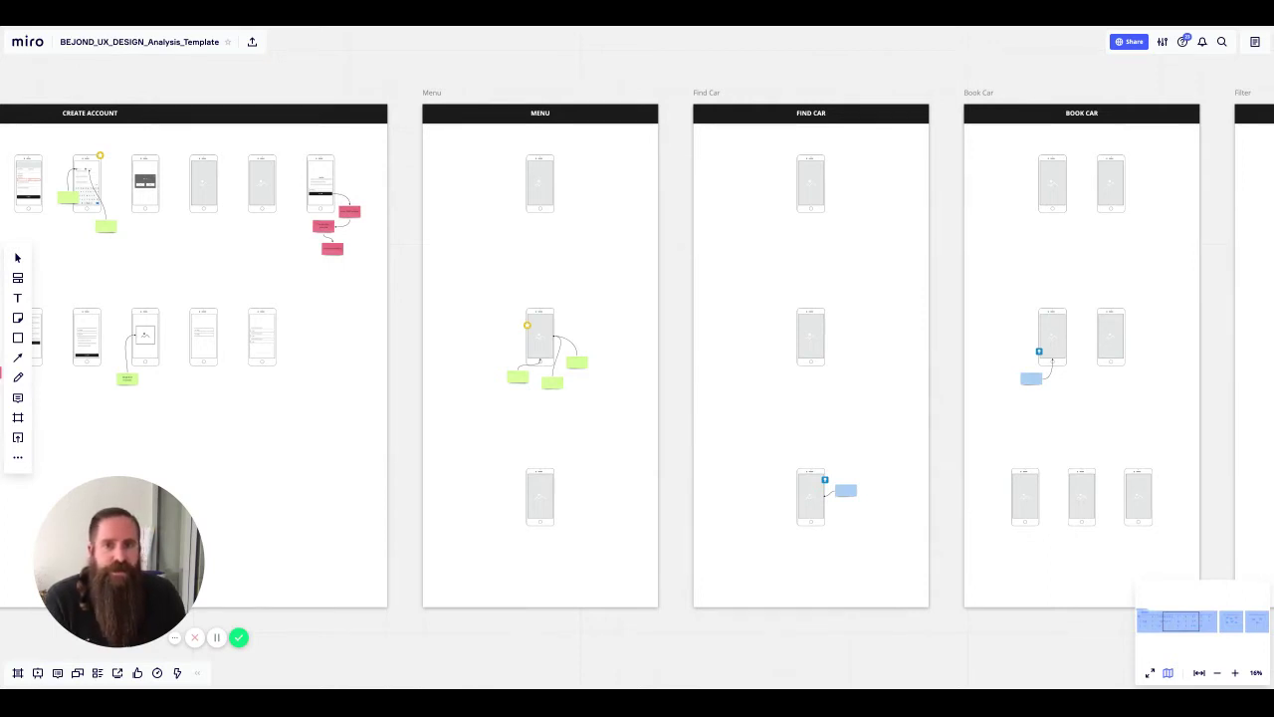
{"action": "scroll", "coordinate": [637, 342], "scroll_direction": "down", "scroll_amount": 1}
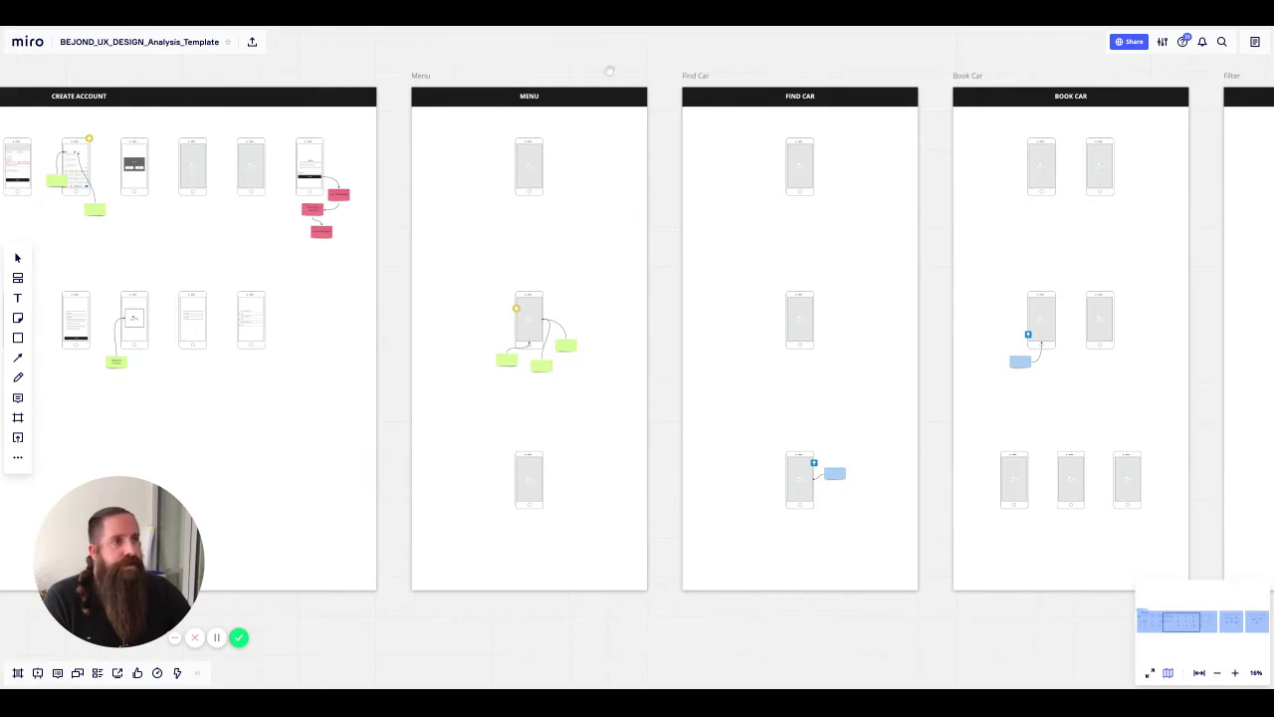
- Examine the app screenshots and their red and green sticky notes in the Onboarding, Login and Create Account frames
{"action": "scroll", "coordinate": [546, 128], "scroll_direction": "left", "scroll_amount": 5}
{"action": "scroll", "coordinate": [545, 128], "scroll_direction": "down", "scroll_amount": 2}
{"action": "scroll", "coordinate": [543, 129], "scroll_direction": "left", "scroll_amount": 15}
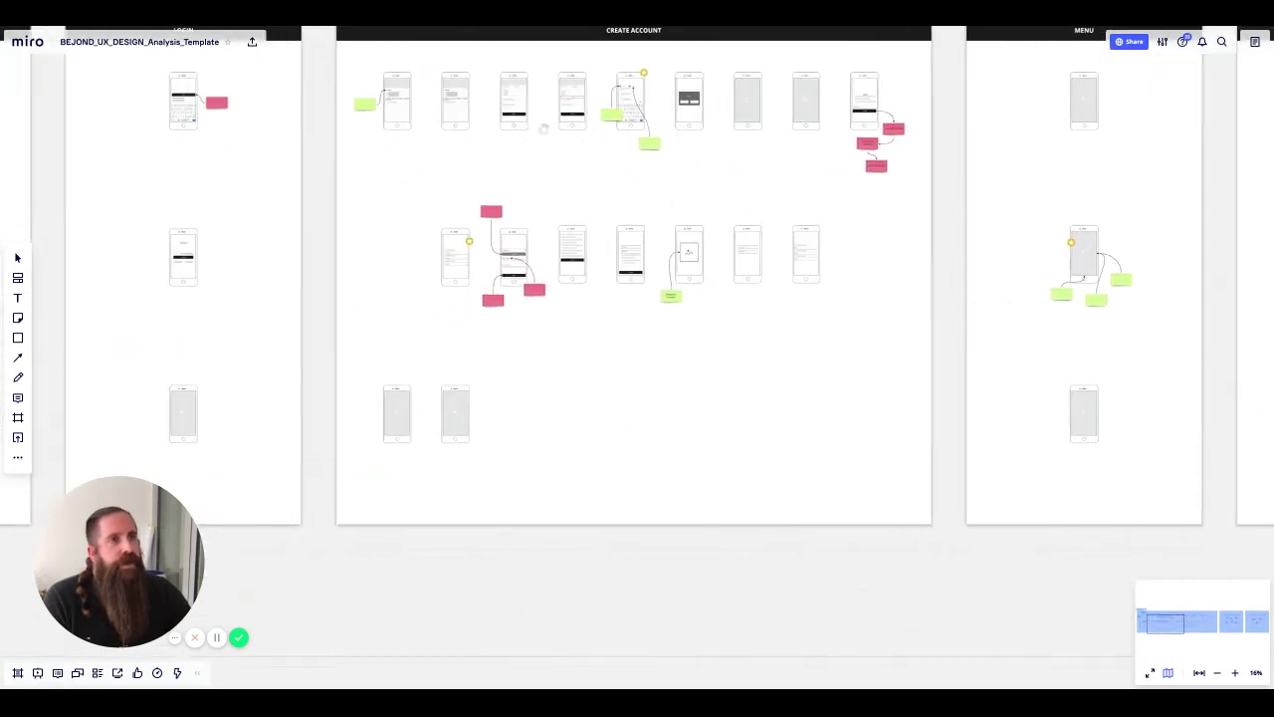
{"action": "scroll", "coordinate": [544, 128], "scroll_direction": "up", "scroll_amount": 1}
{"action": "scroll", "coordinate": [544, 129], "scroll_direction": "up", "scroll_amount": 2}
{"action": "scroll", "coordinate": [543, 128], "scroll_direction": "left", "scroll_amount": 2}
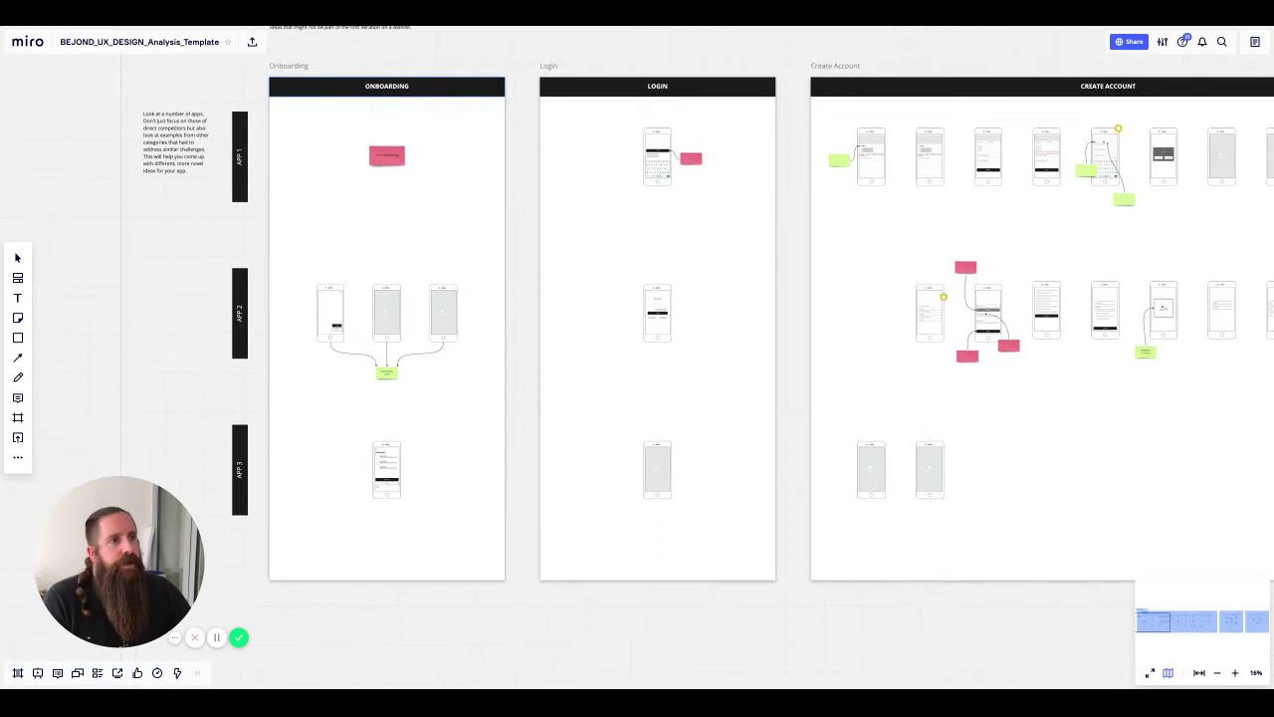
{"action": "scroll", "coordinate": [426, 119], "scroll_direction": "right", "scroll_amount": 4}
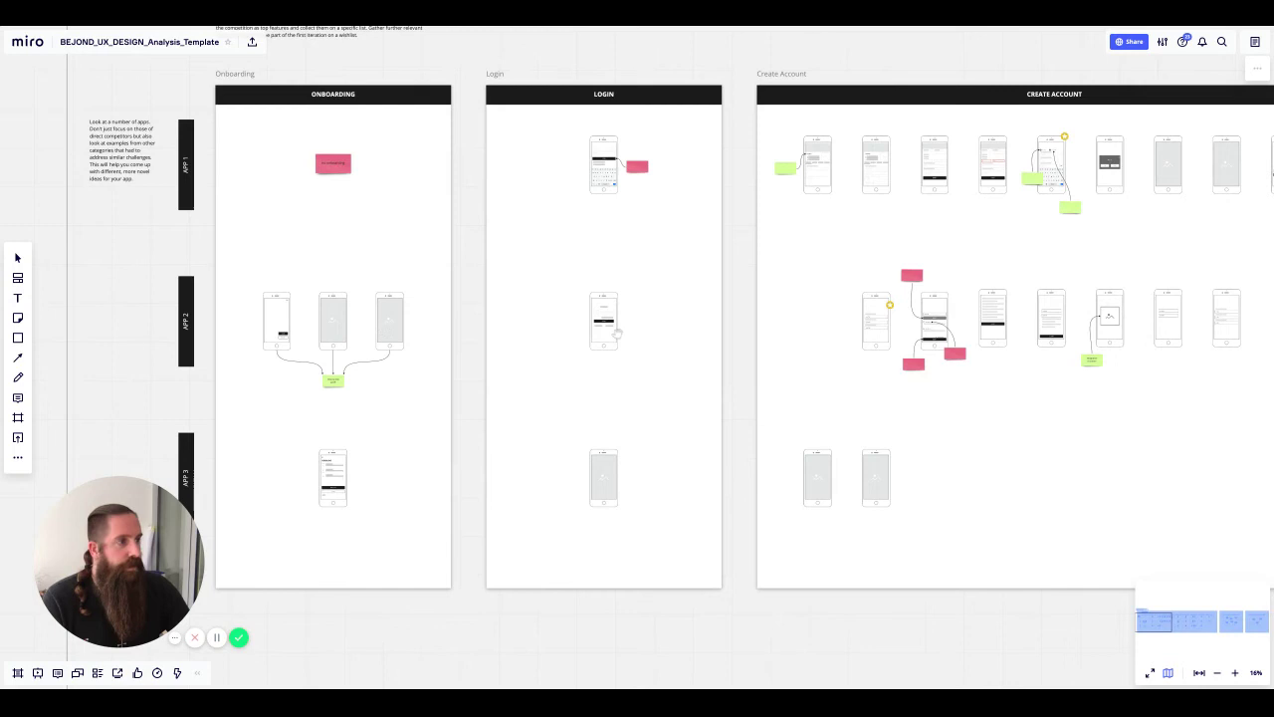
{"action": "scroll", "coordinate": [800, 326], "scroll_direction": "right", "scroll_amount": 5}
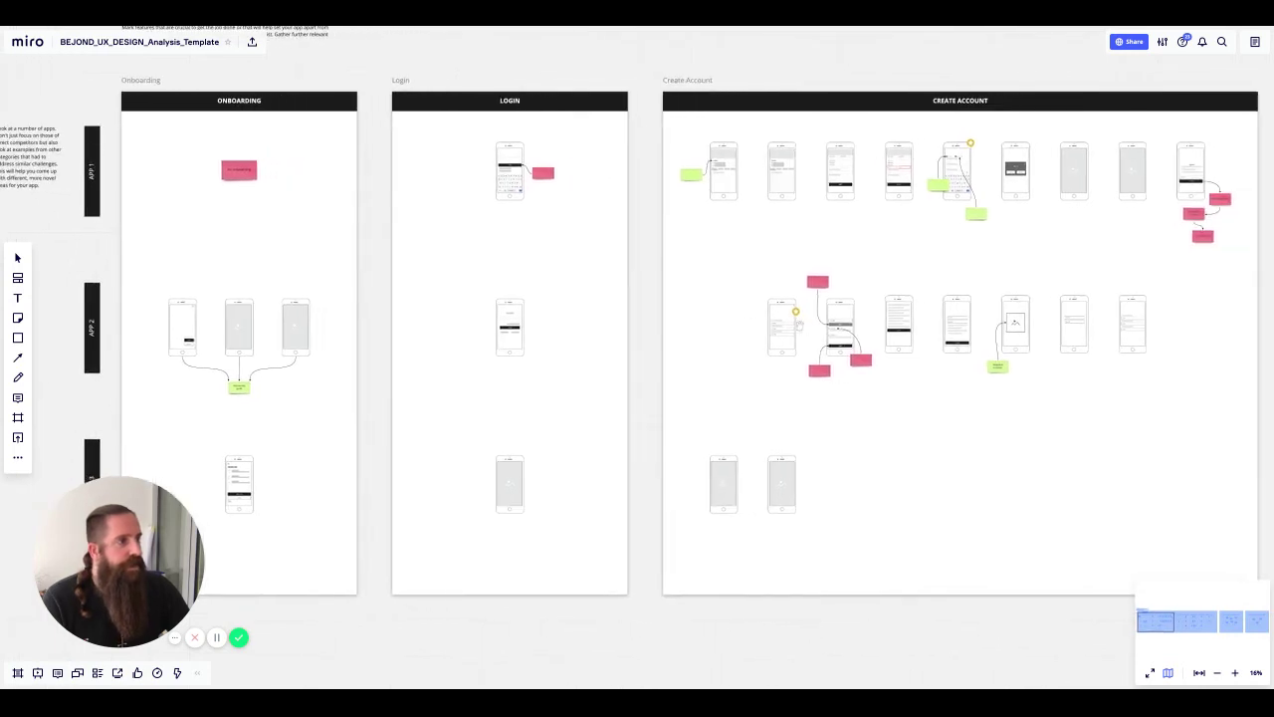
{"action": "scroll", "coordinate": [799, 325], "scroll_direction": "right", "scroll_amount": 3}
{"action": "scroll", "coordinate": [799, 325], "scroll_direction": "left", "scroll_amount": 5}
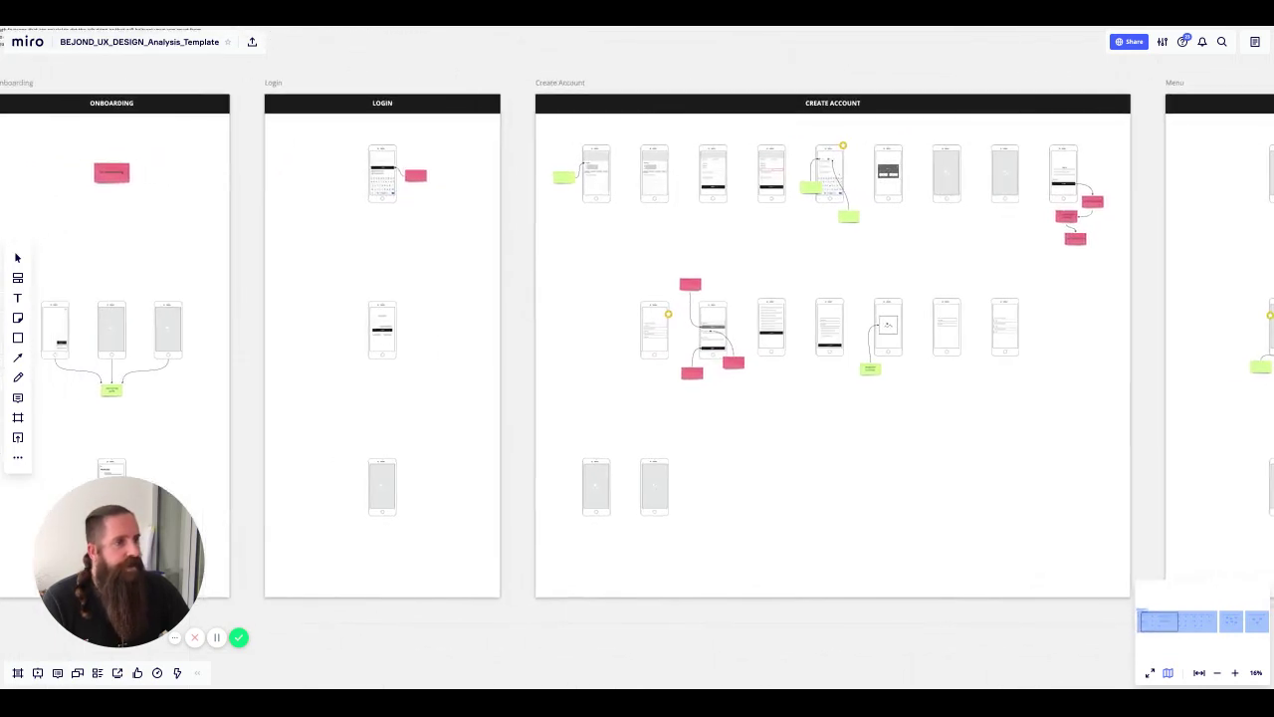
{"action": "scroll", "coordinate": [800, 325], "scroll_direction": "left", "scroll_amount": 2}
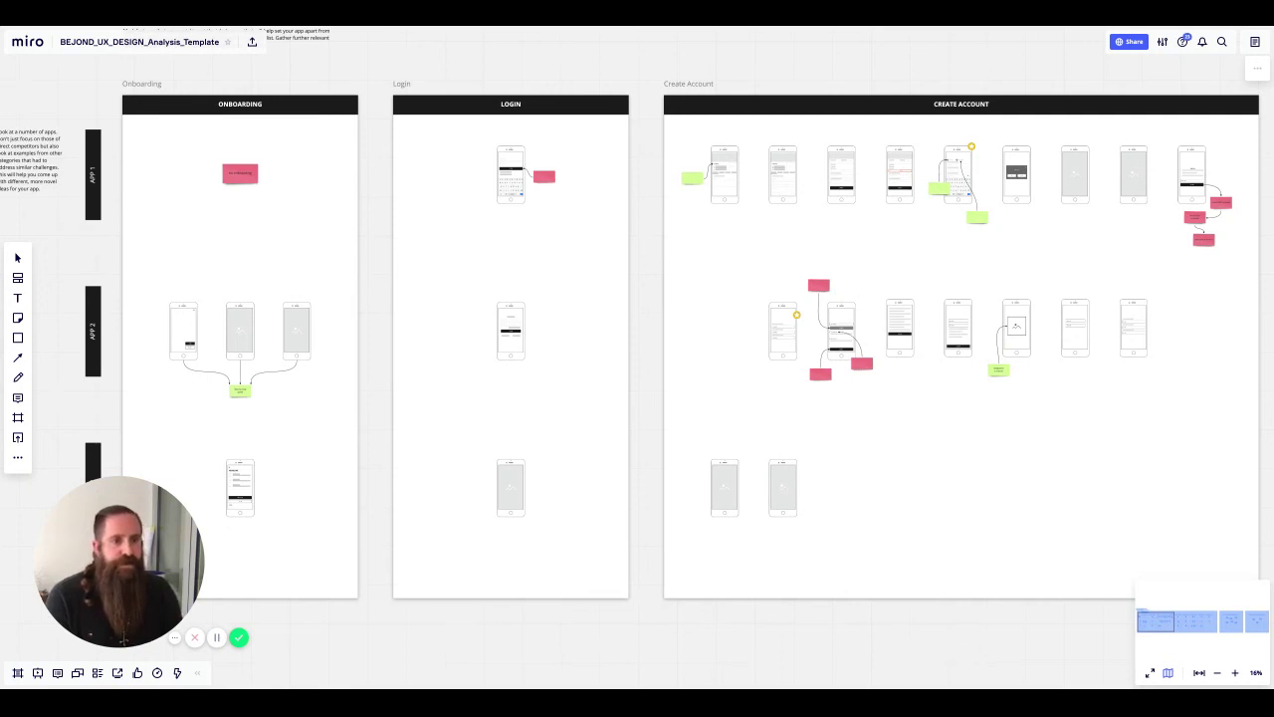
- Look through the flow frames up to Search and examine the Top Features and Wishlist frames with their sticky notes
{"action": "scroll", "coordinate": [983, 287], "scroll_direction": "right", "scroll_amount": 10}
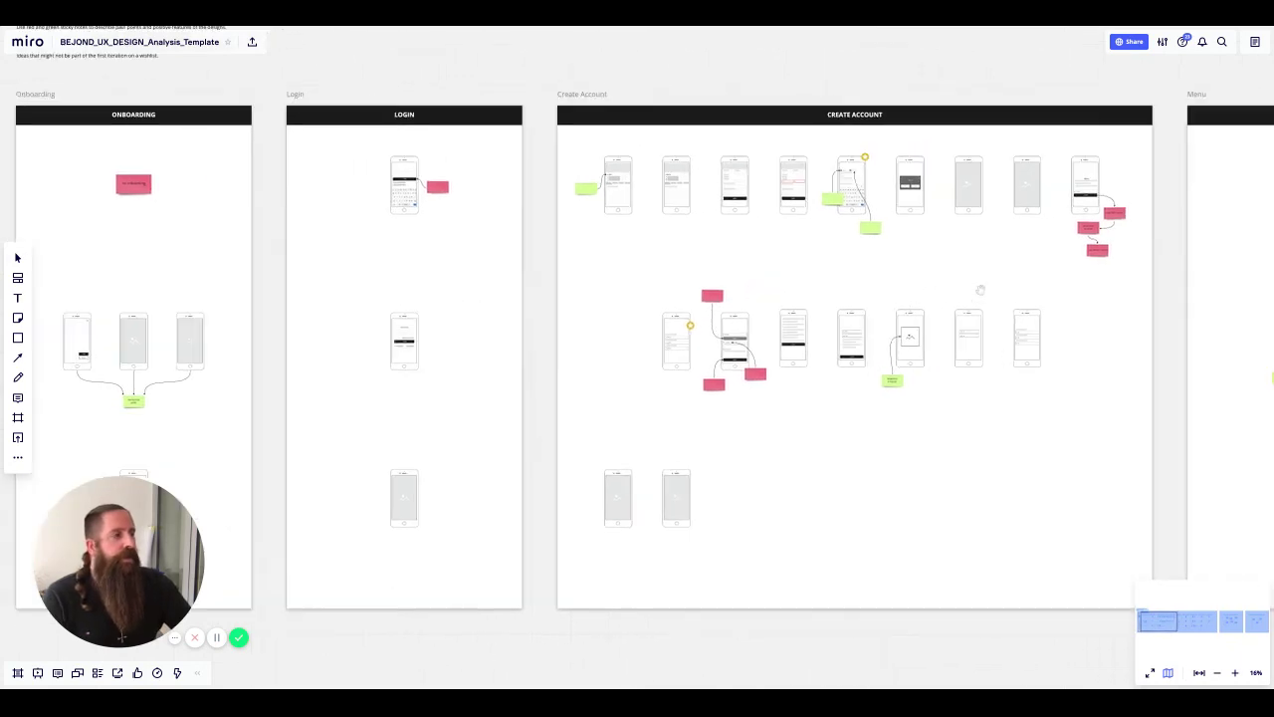
{"action": "scroll", "coordinate": [981, 289], "scroll_direction": "right", "scroll_amount": 16}
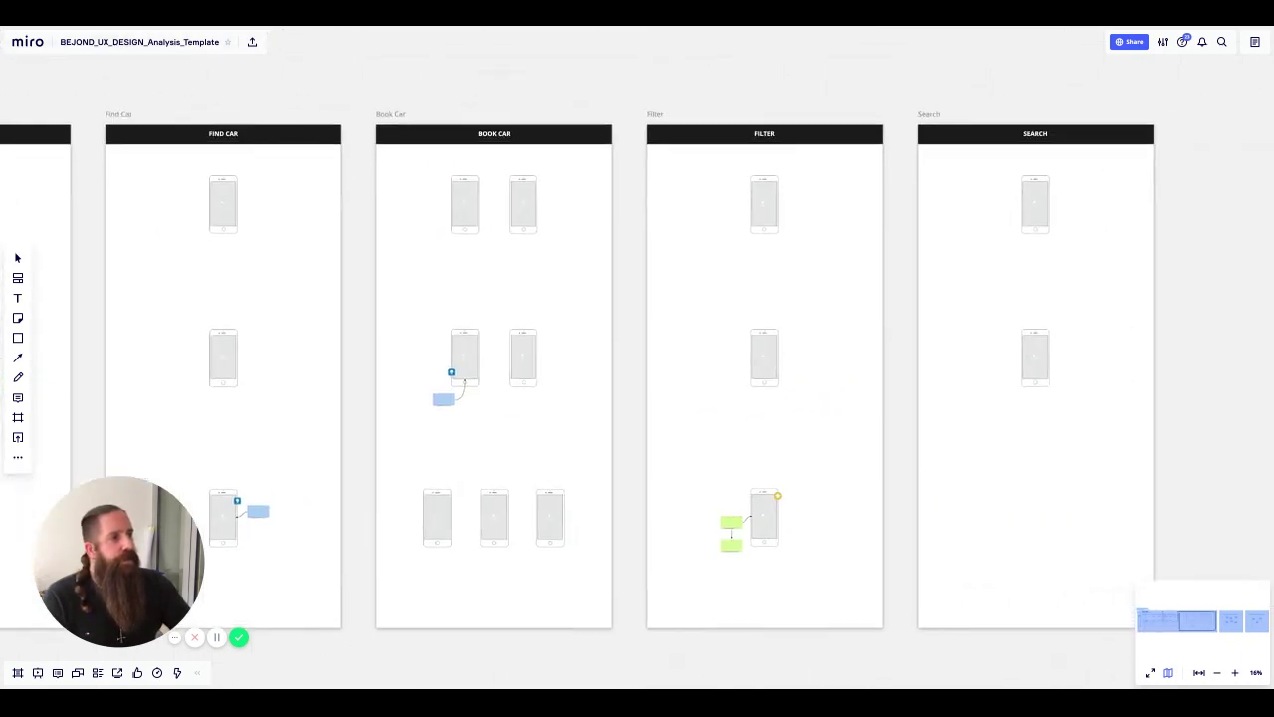
{"action": "scroll", "coordinate": [637, 378], "scroll_direction": "right", "scroll_amount": 8}
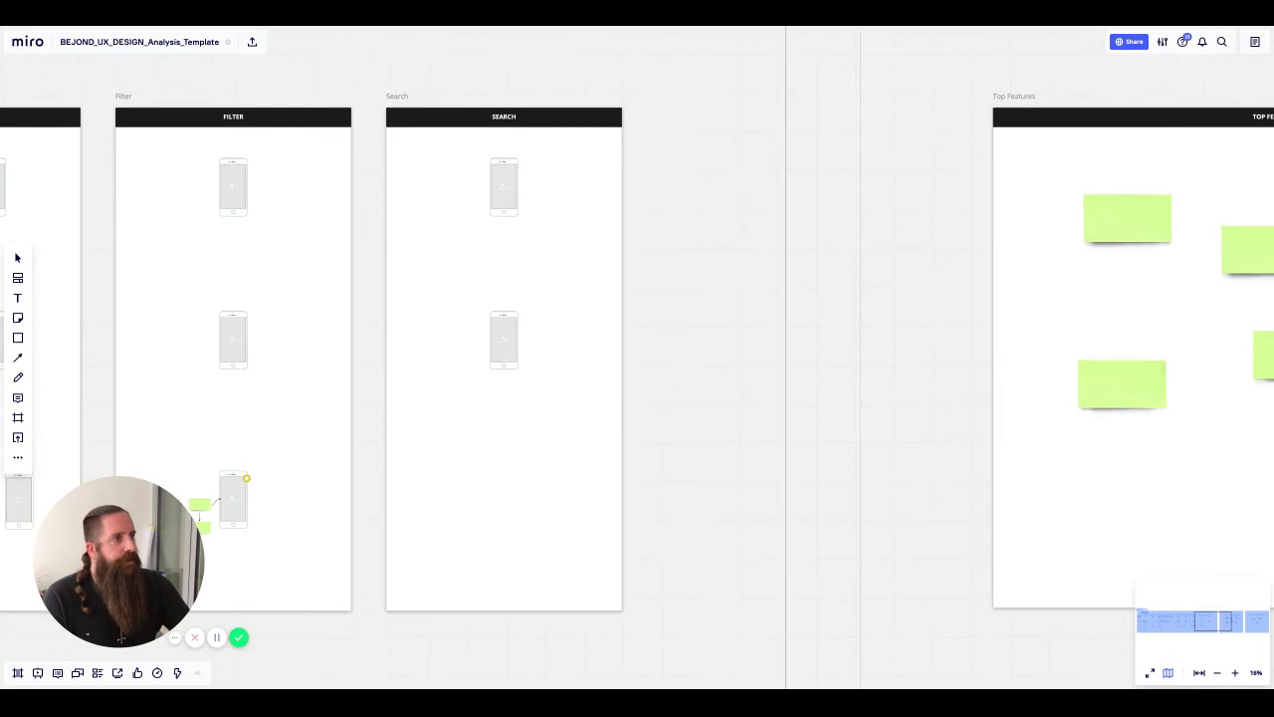
{"action": "scroll", "coordinate": [637, 378], "scroll_direction": "right", "scroll_amount": 5}
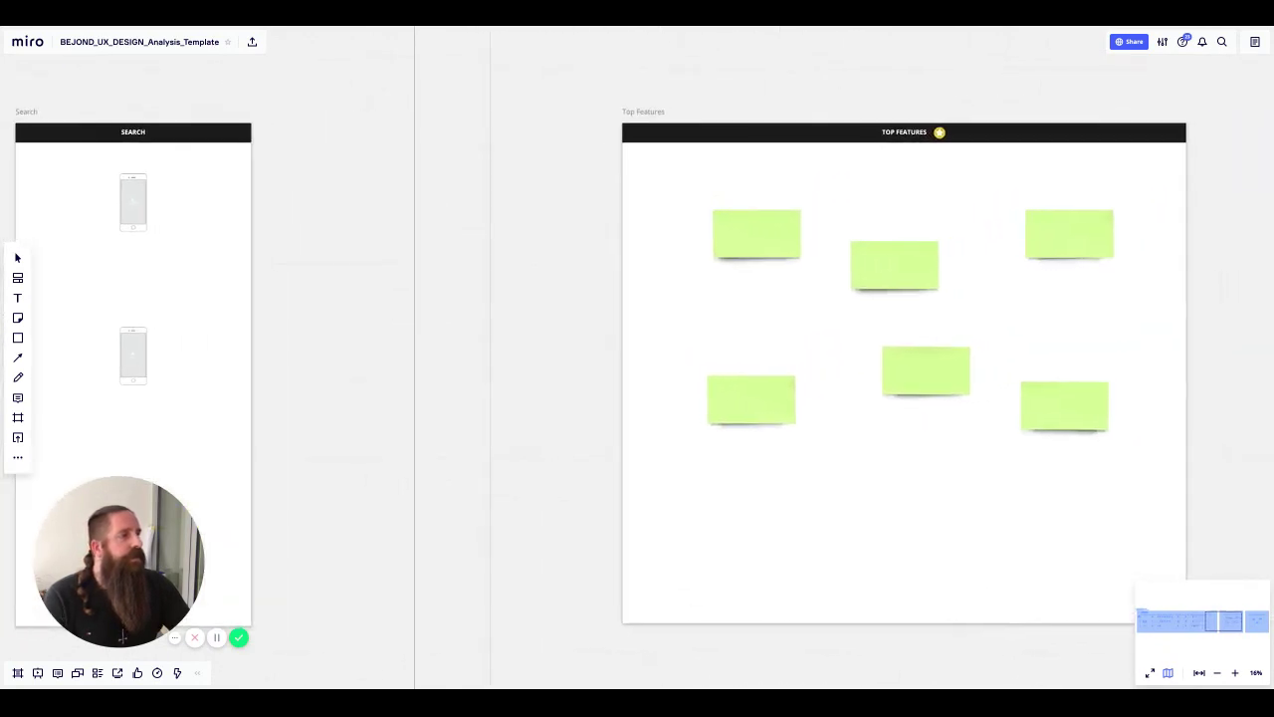
{"action": "scroll", "coordinate": [637, 378], "scroll_direction": "right", "scroll_amount": 1}
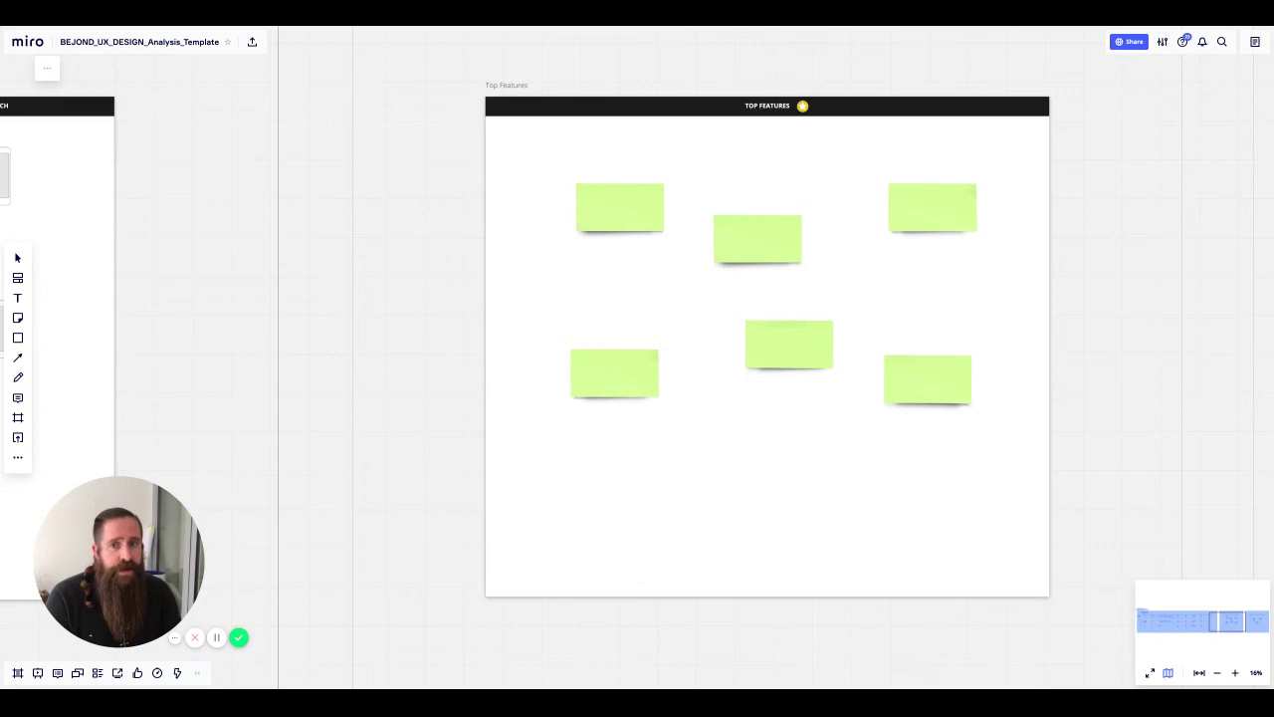
{"action": "key", "text": "Right"}
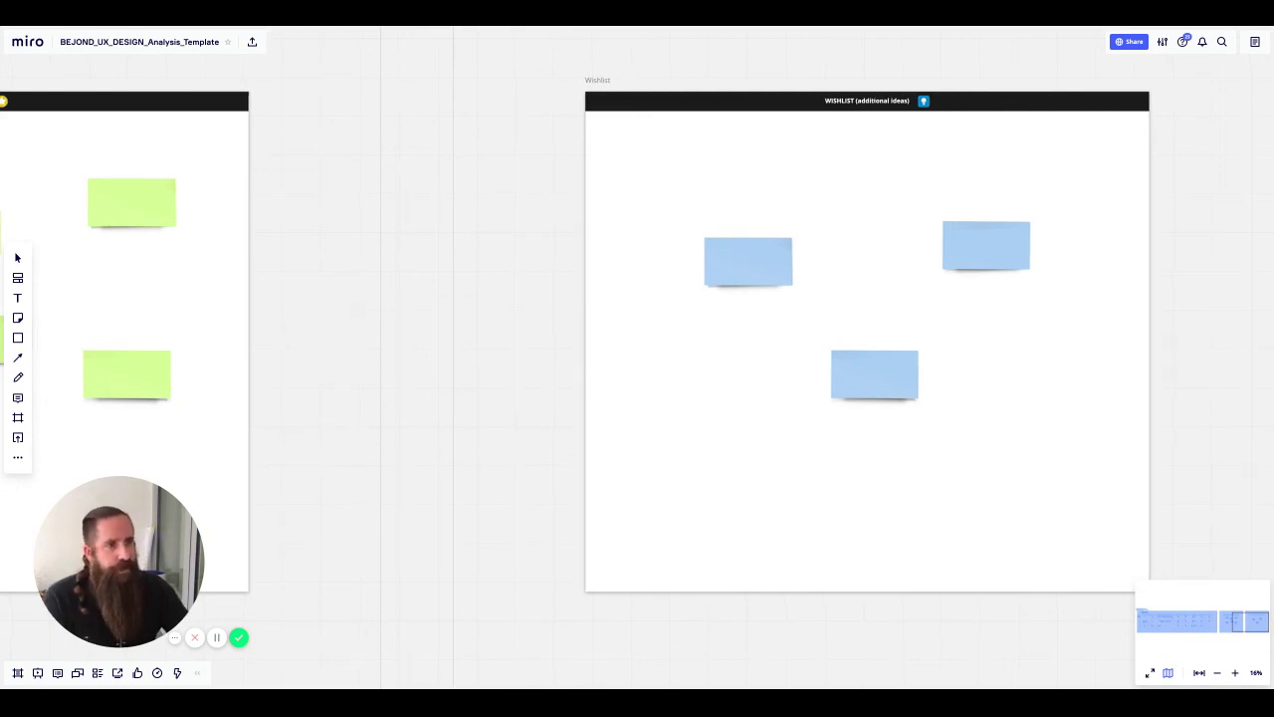
- Review the board back from the Wishlist frame to Onboarding and the instructions under the UX Design Analysis title
{"action": "scroll", "coordinate": [637, 358], "scroll_direction": "left", "scroll_amount": 1}
{"action": "scroll", "coordinate": [637, 358], "scroll_direction": "left", "scroll_amount": 10}
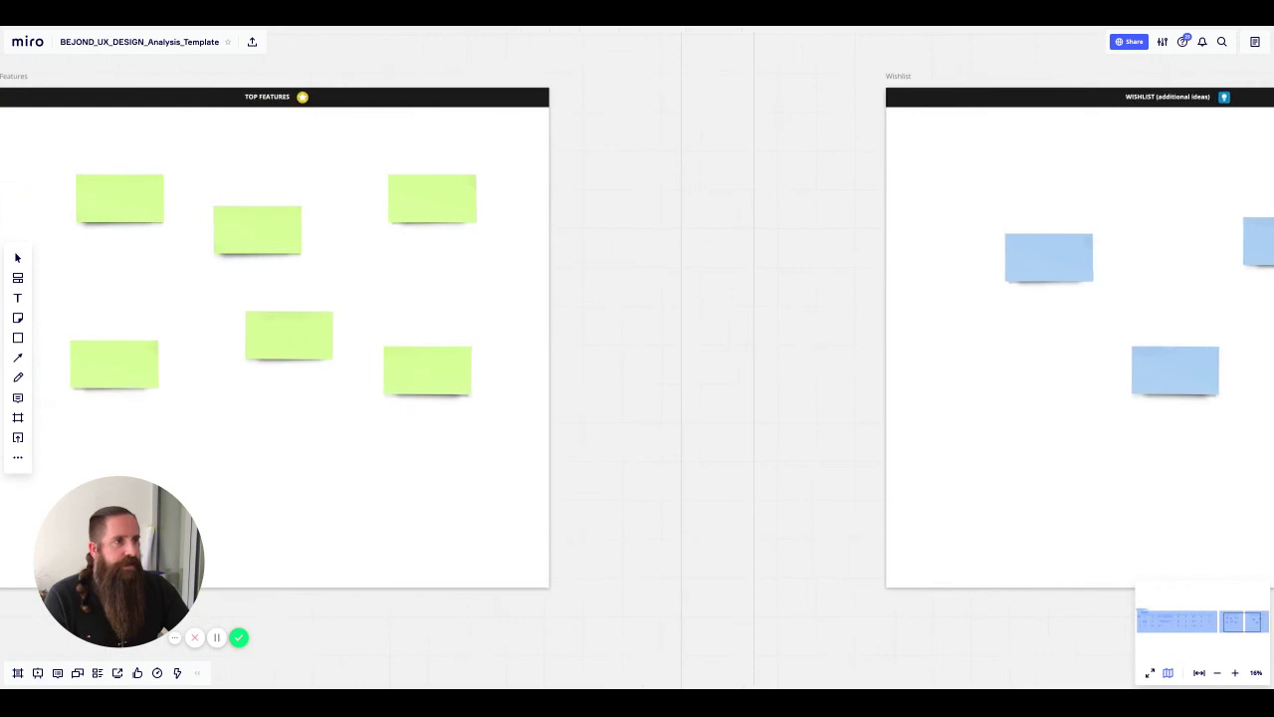
{"action": "scroll", "coordinate": [637, 358], "scroll_direction": "left", "scroll_amount": 20}
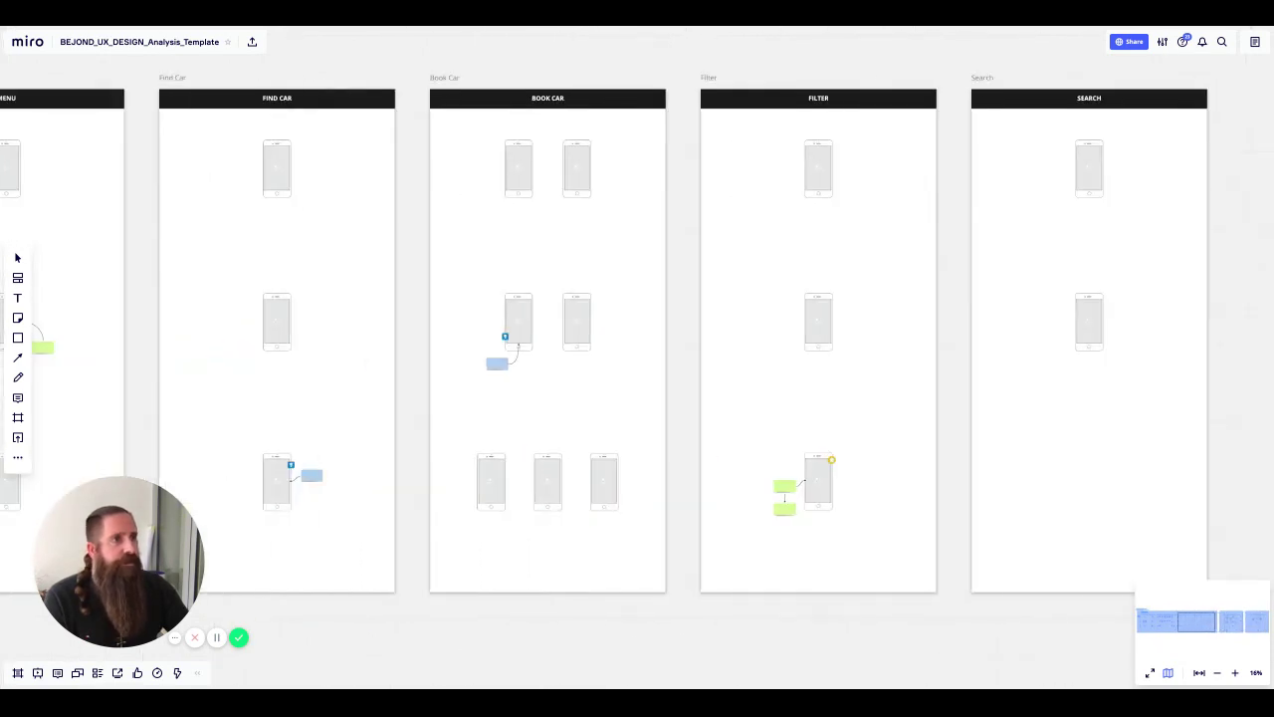
{"action": "scroll", "coordinate": [637, 358], "scroll_direction": "left", "scroll_amount": 15}
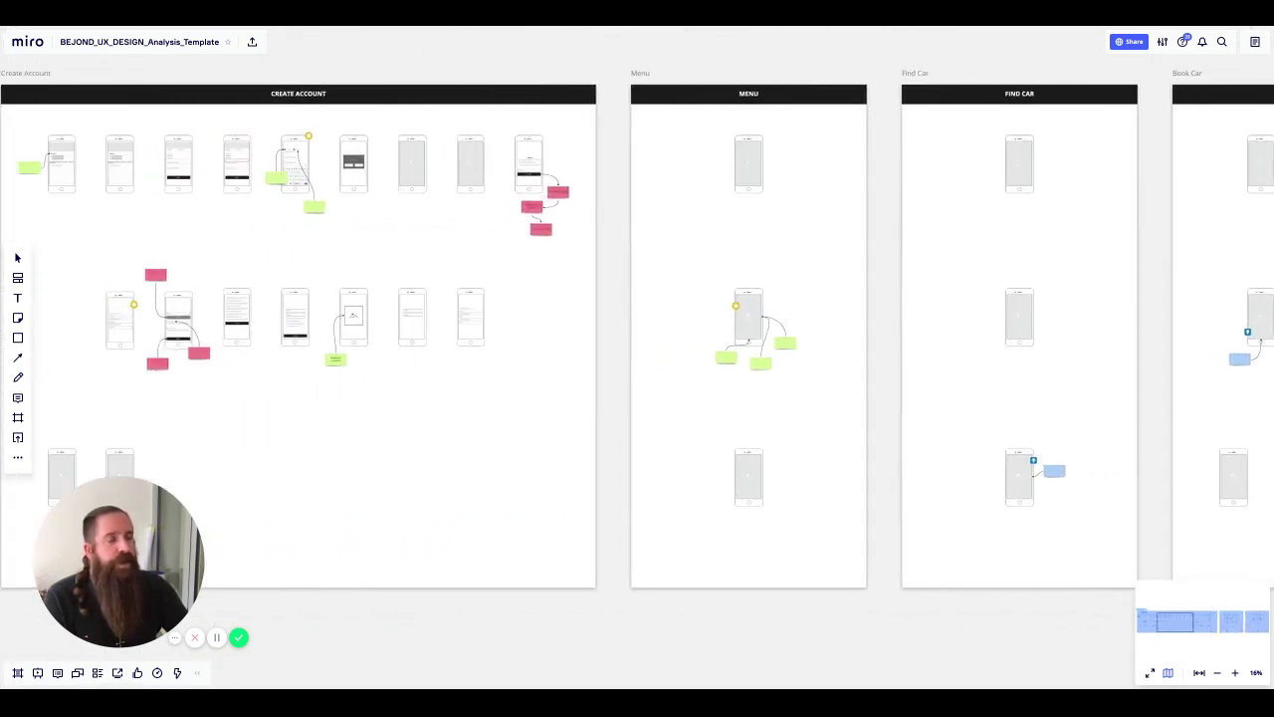
{"action": "scroll", "coordinate": [637, 358], "scroll_direction": "left", "scroll_amount": 11}
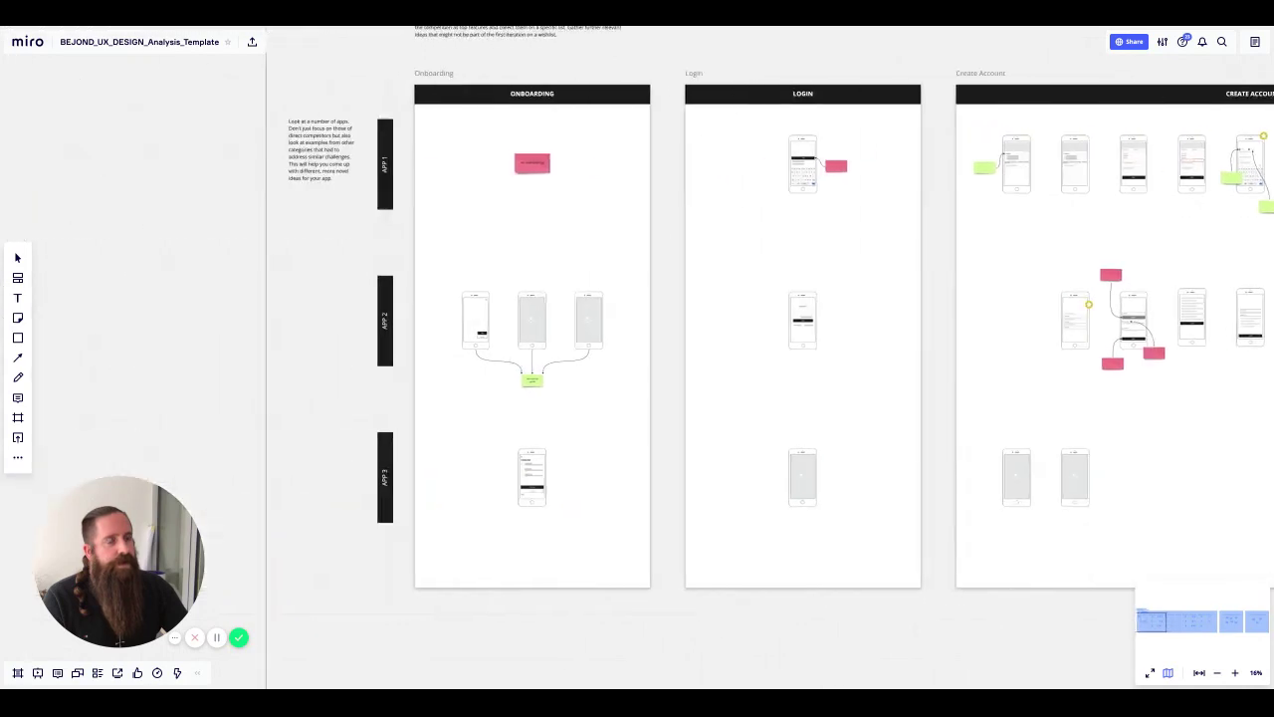
{"action": "scroll", "coordinate": [637, 359], "scroll_direction": "up", "scroll_amount": 1}
{"action": "scroll", "coordinate": [637, 358], "scroll_direction": "right", "scroll_amount": 3}
{"action": "scroll", "coordinate": [637, 358], "scroll_direction": "up", "scroll_amount": 3}
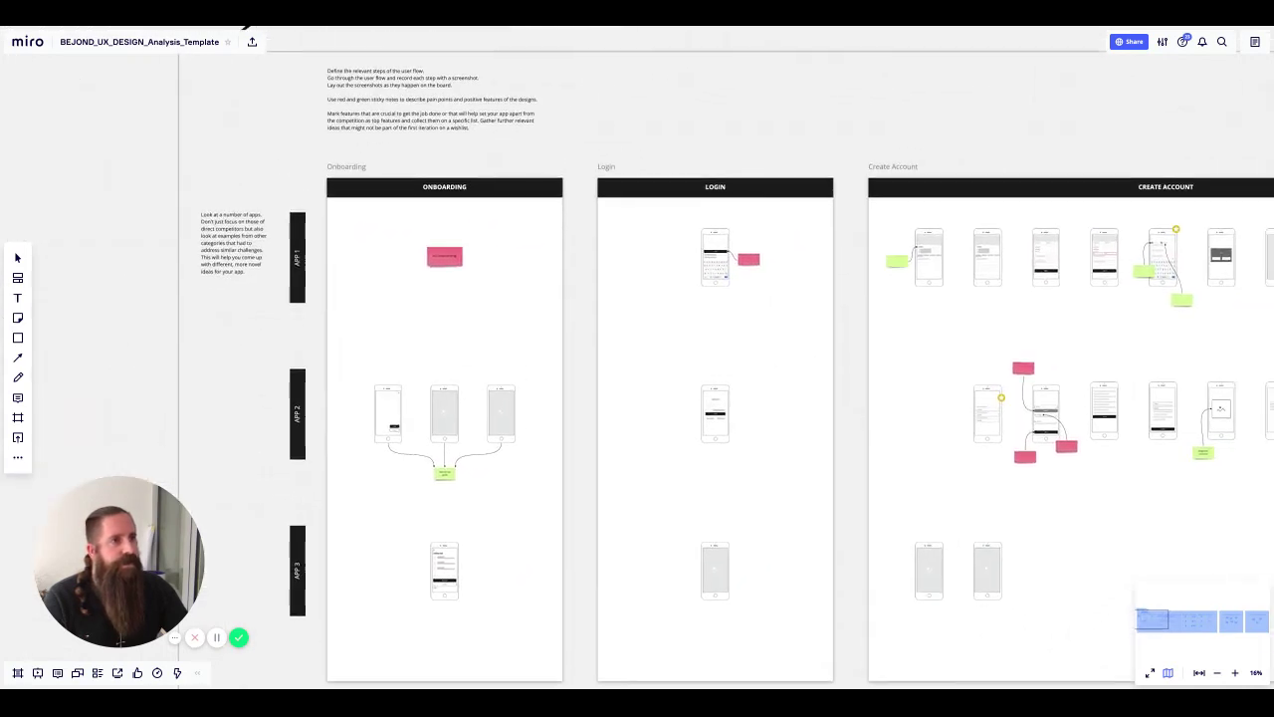
{"action": "scroll", "coordinate": [638, 359], "scroll_direction": "right", "scroll_amount": 1}
{"action": "scroll", "coordinate": [637, 359], "scroll_direction": "up", "scroll_amount": 1}
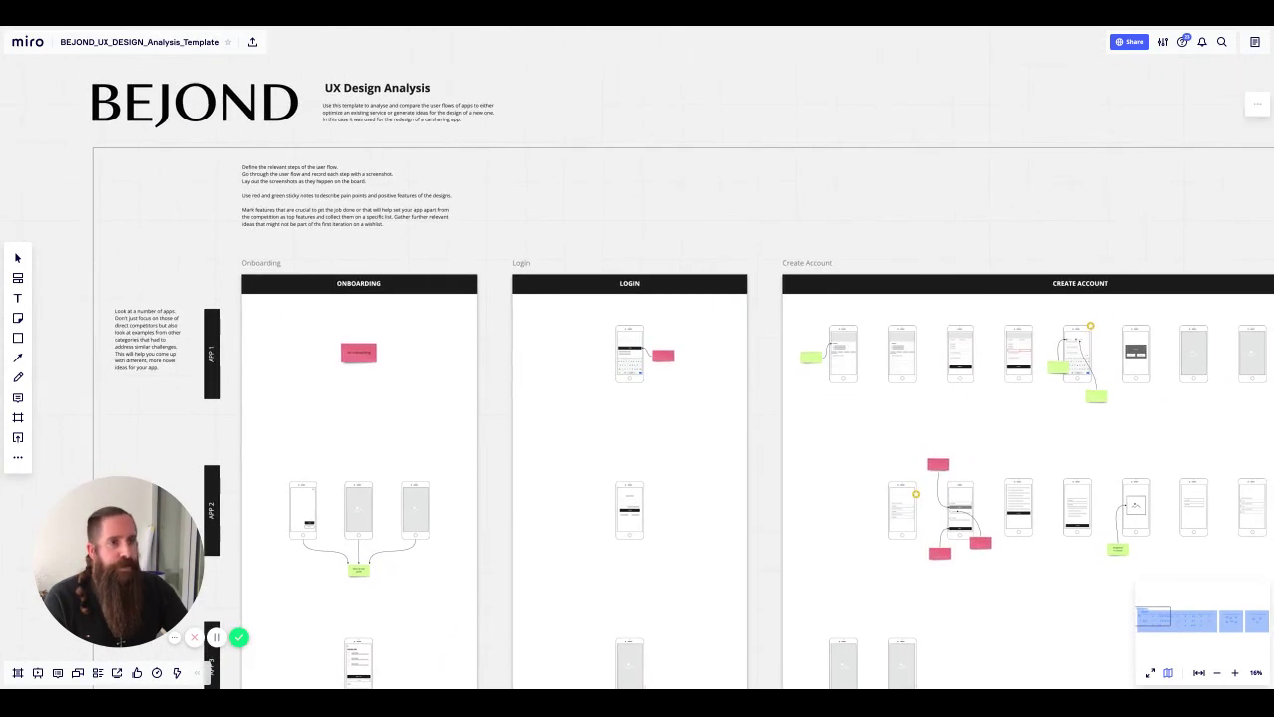